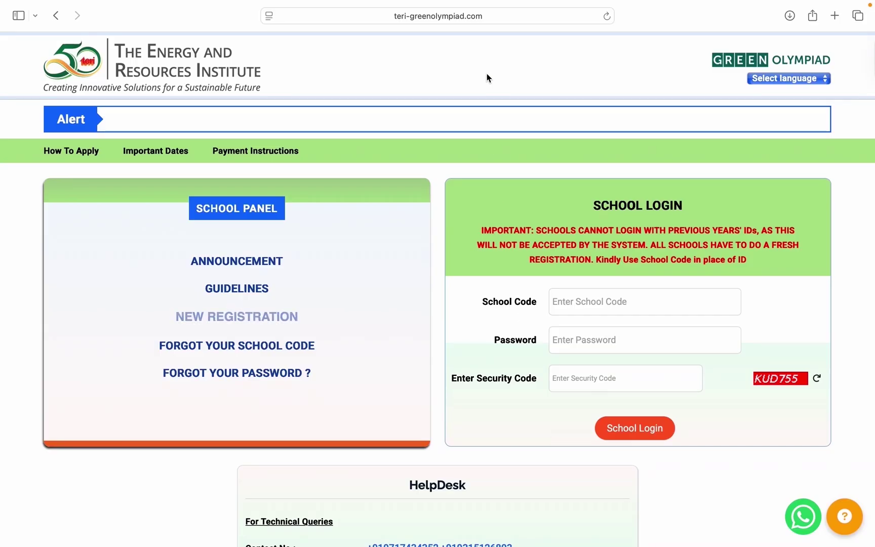
Step: Glance at the browser suggestions and the olympiad guidelines document, then return to the portal
left_click(499, 18)
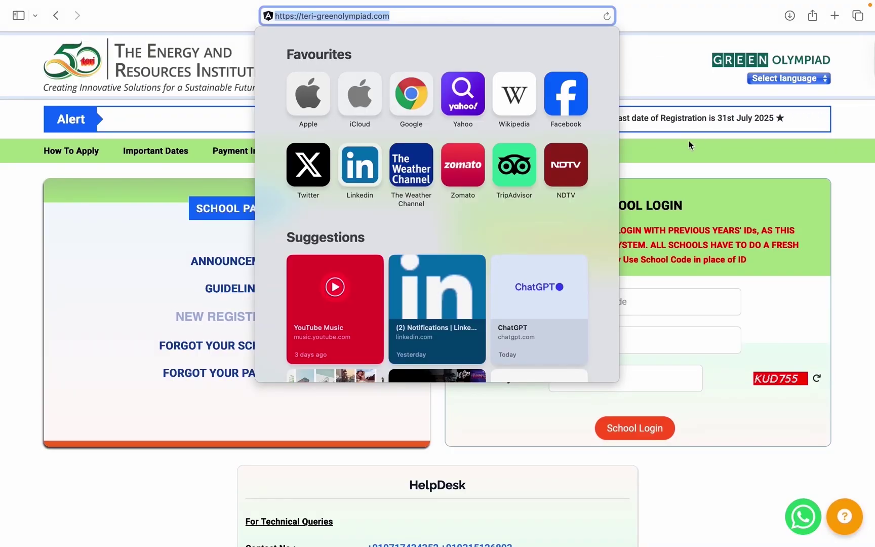
left_click(668, 157)
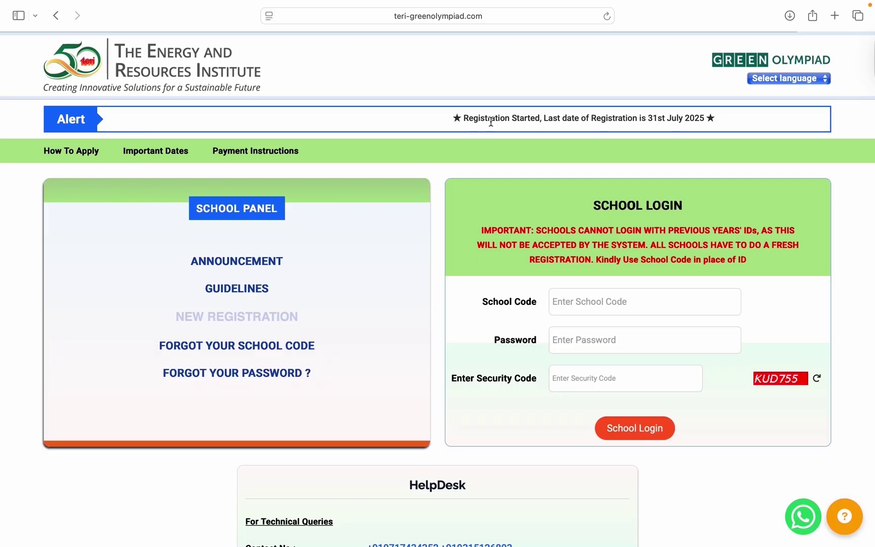
left_click(247, 293)
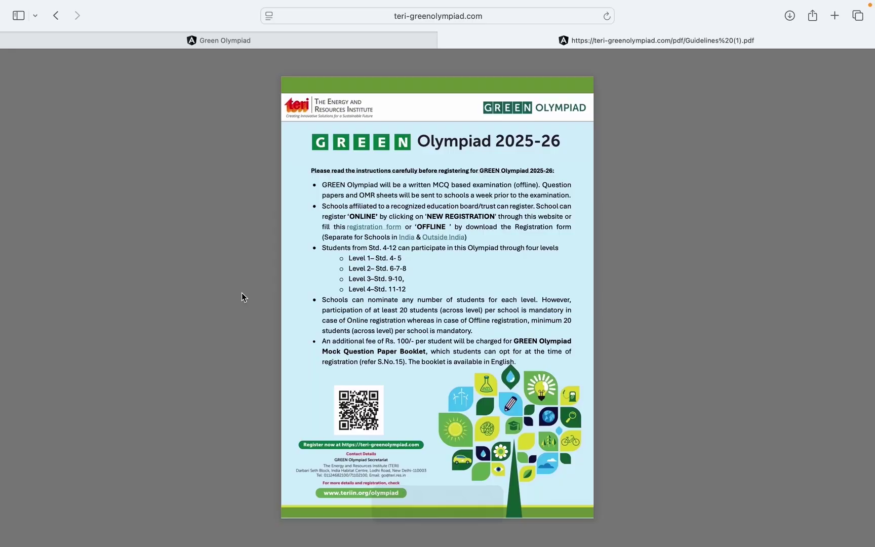
key("super+w")
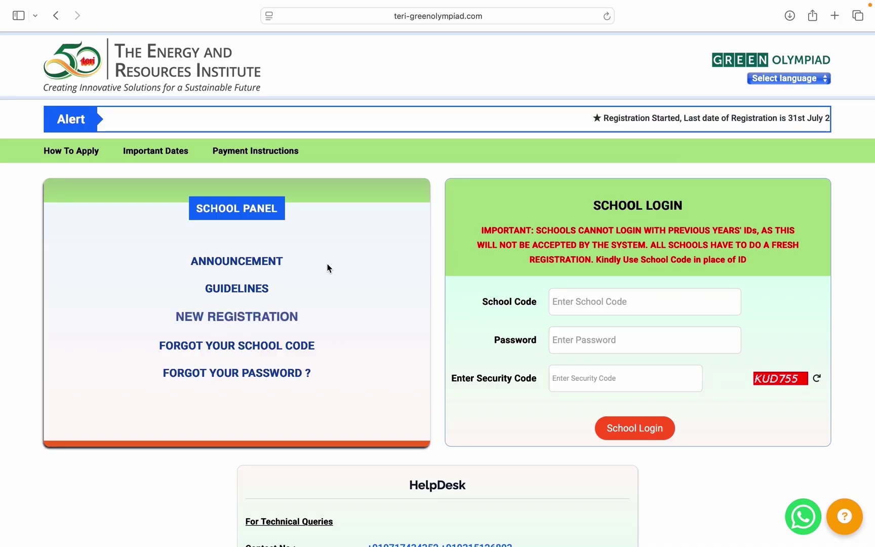
Step: Start a new school registration and mark the school as located Within India
left_click(247, 317)
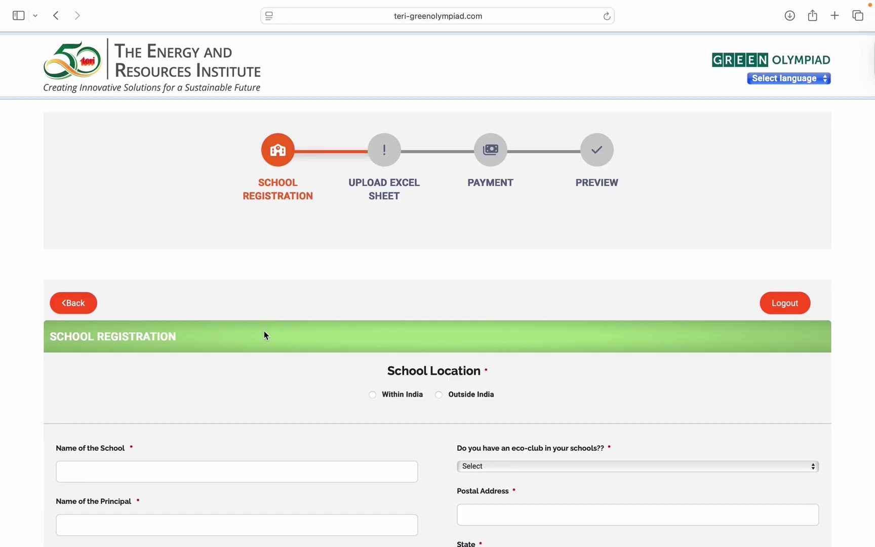
scroll(266, 336, "down", 2)
scroll(263, 330, "down", 5)
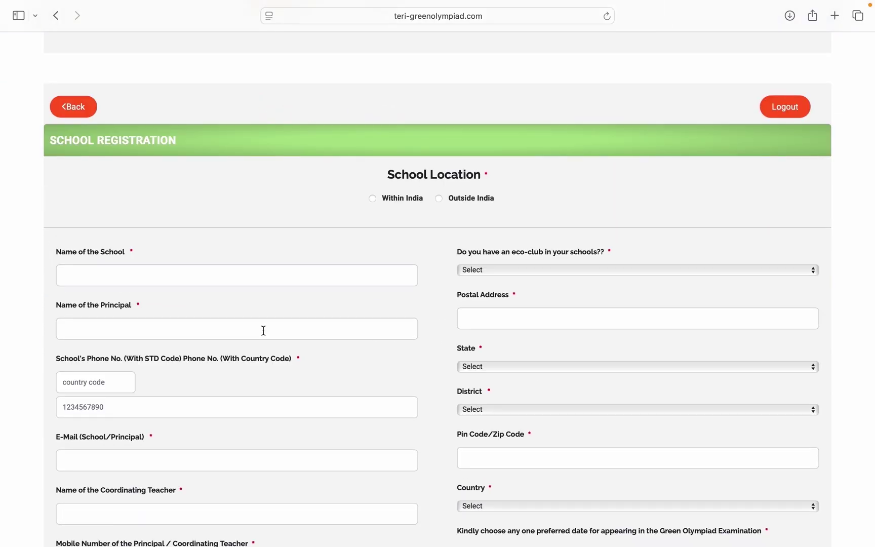
scroll(264, 331, "down", 5)
scroll(264, 330, "down", 5)
scroll(263, 330, "up", 10)
scroll(263, 330, "up", 3)
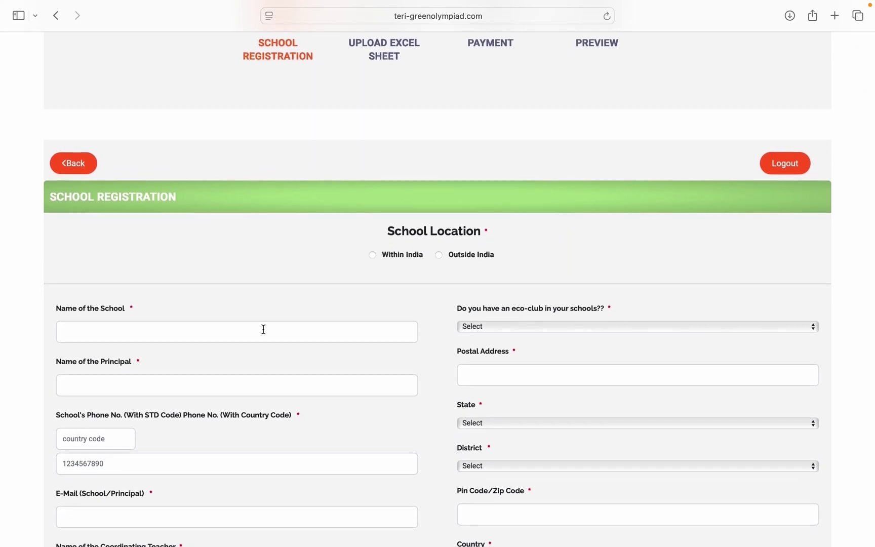
scroll(432, 155, "down", 3)
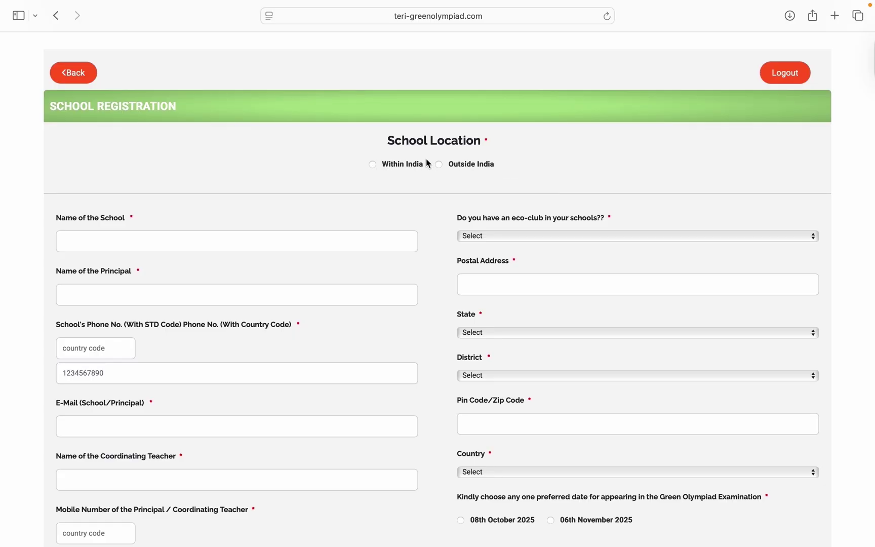
left_click(373, 165)
Step: Enter school name 'xyz', answer eco-club Yes, and principal name 'xyx'
left_click(214, 240)
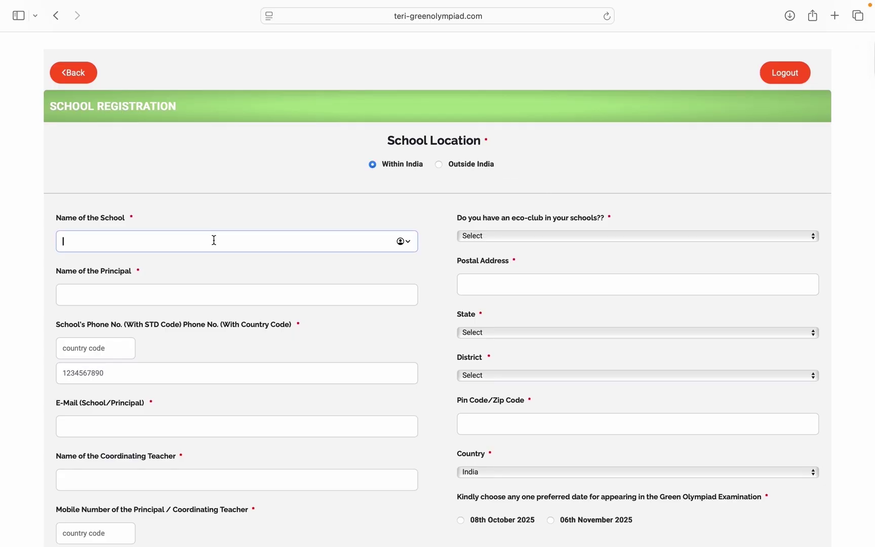
type("xyz")
left_click(562, 239)
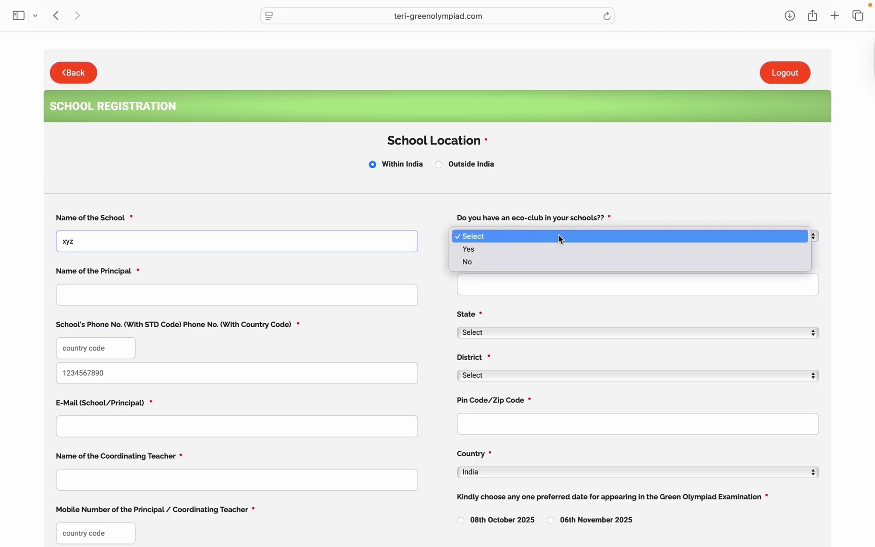
left_click(531, 250)
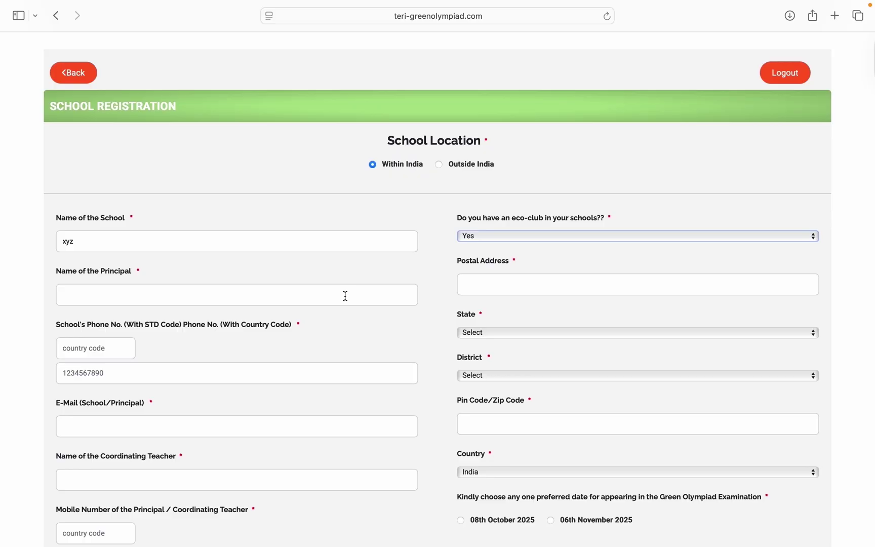
left_click(298, 300)
type("xyx")
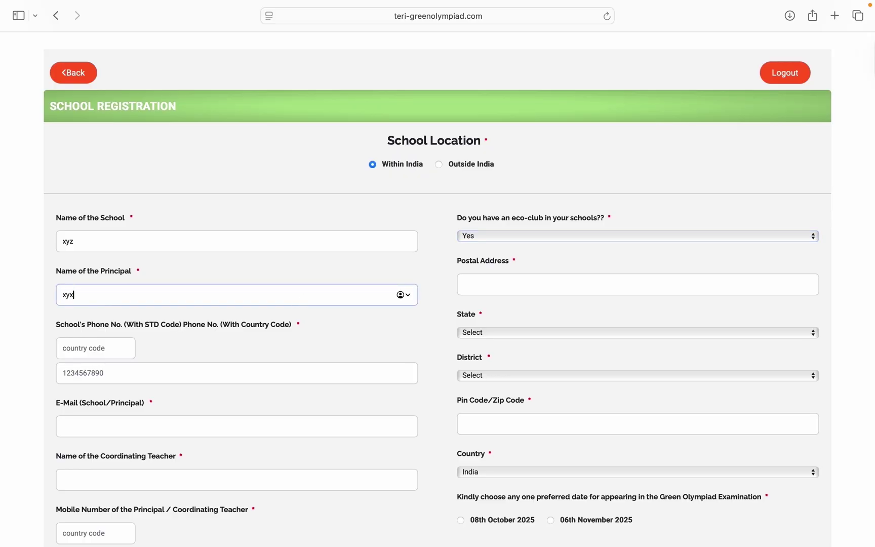
Step: Enter postal address 'xyx, xyx', state Delhi, country code 091 and pin code 110030
left_click(493, 284)
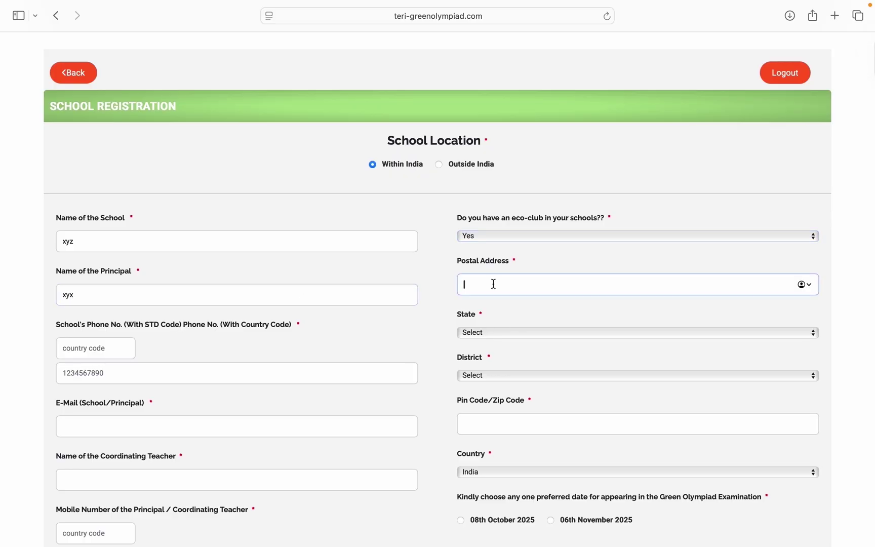
type("xyx, xyx")
left_click(475, 333)
scroll(500, 450, "down", 5)
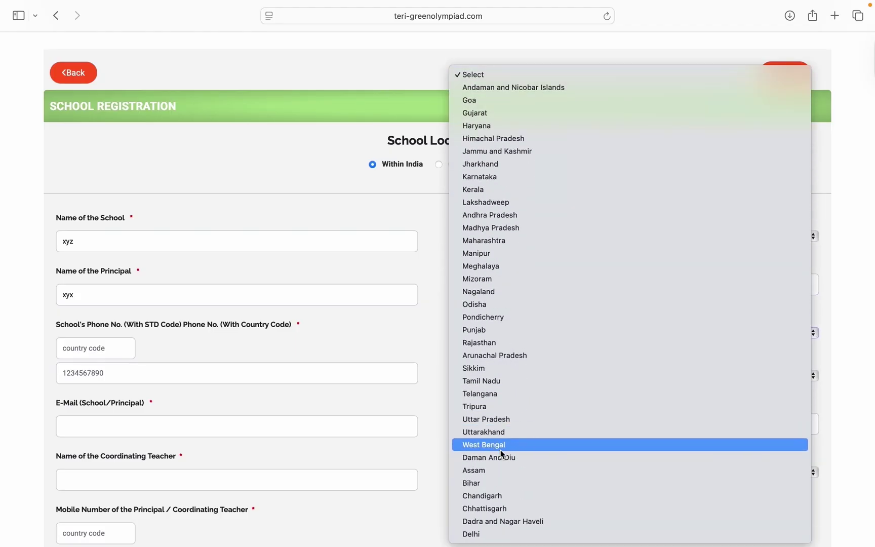
left_click(470, 534)
left_click(77, 347)
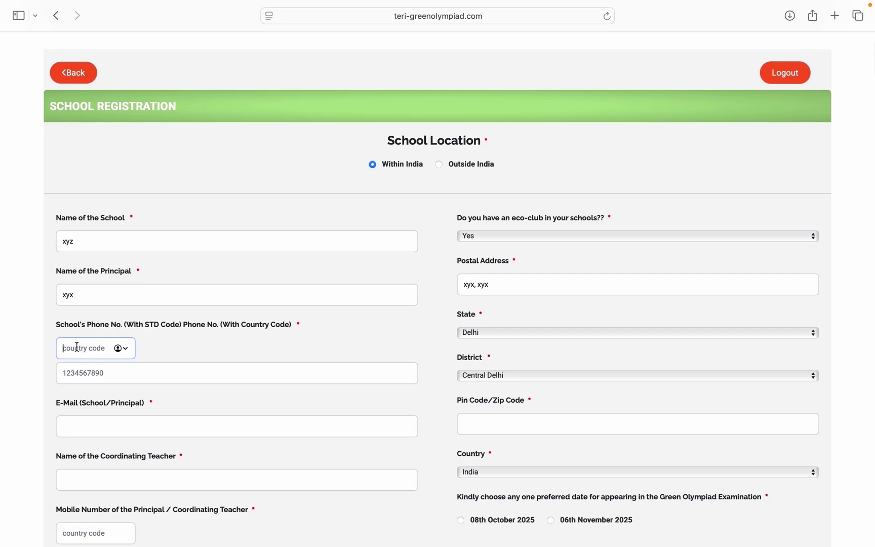
type("091")
scroll(490, 425, "down", 5)
left_click(490, 295)
type("110")
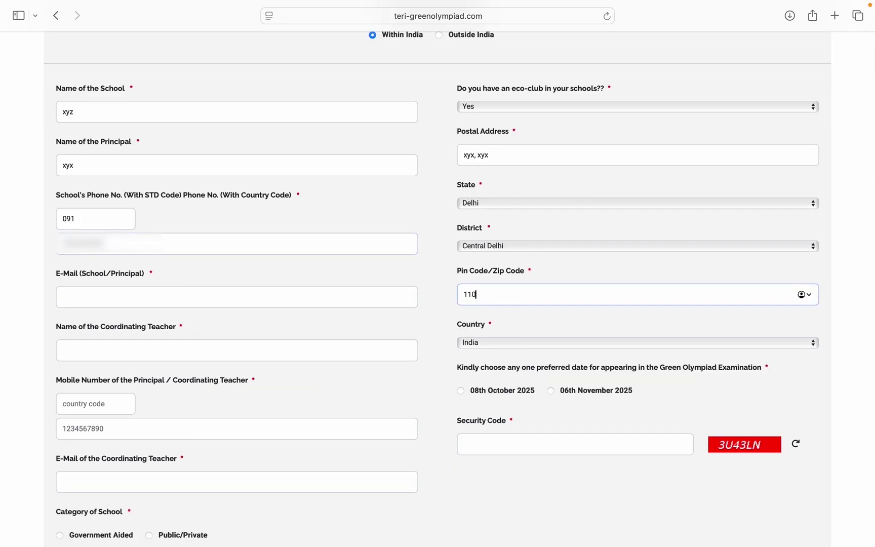
type("030")
Step: Enter school email 'abcdefghij', teacher name 'gygyg' and teacher mobile 091-987654
left_click(249, 295)
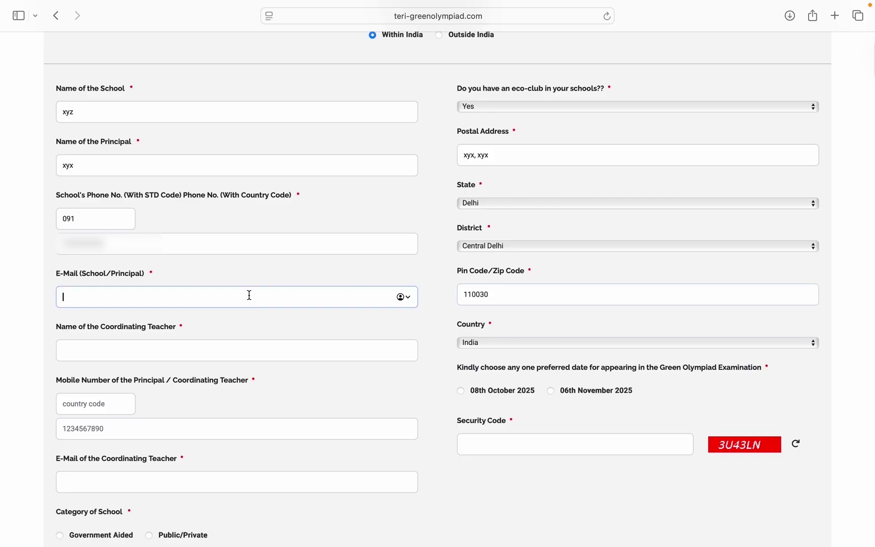
type("a")
type("bcd")
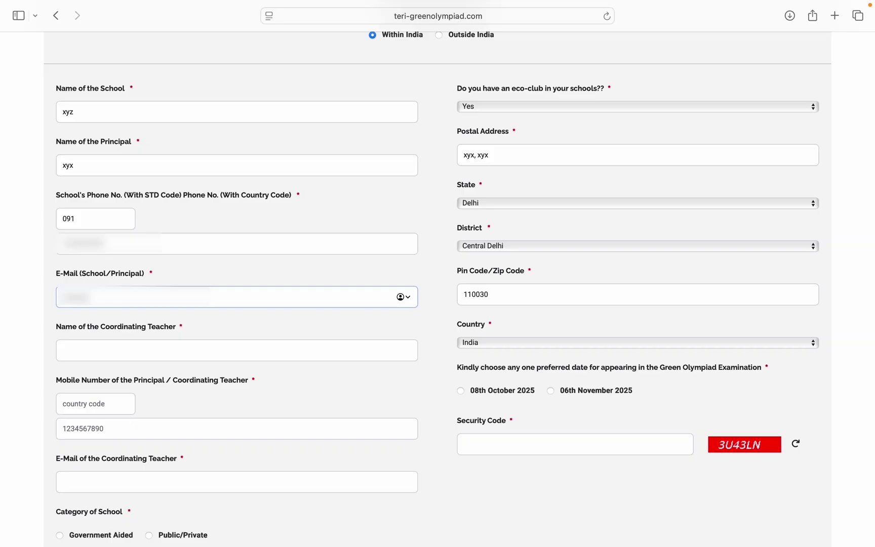
type("efghij")
left_click(218, 351)
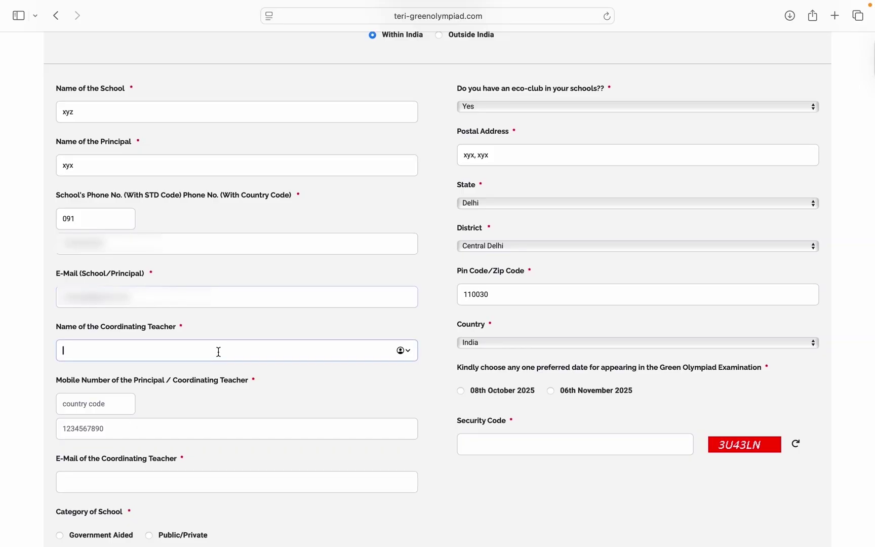
type("gygyg")
scroll(103, 274, "down", 5)
left_click(103, 274)
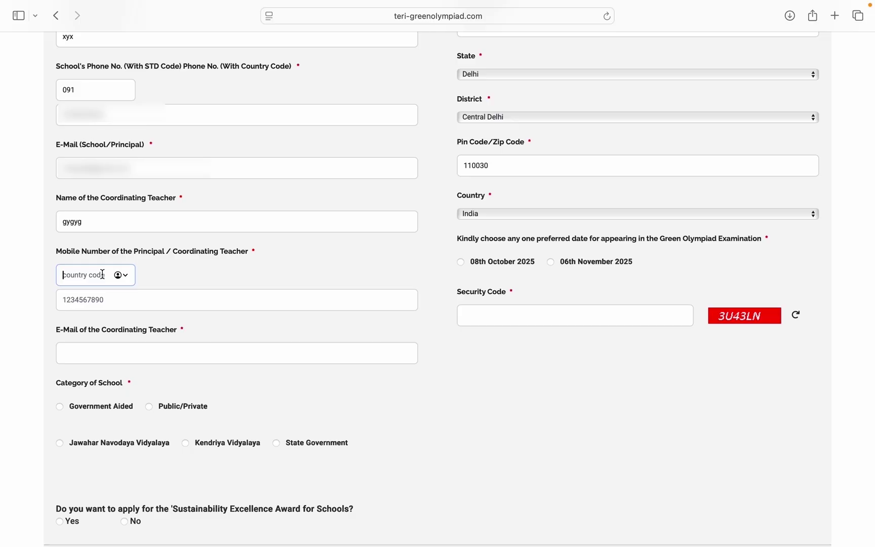
type("091")
key("Tab")
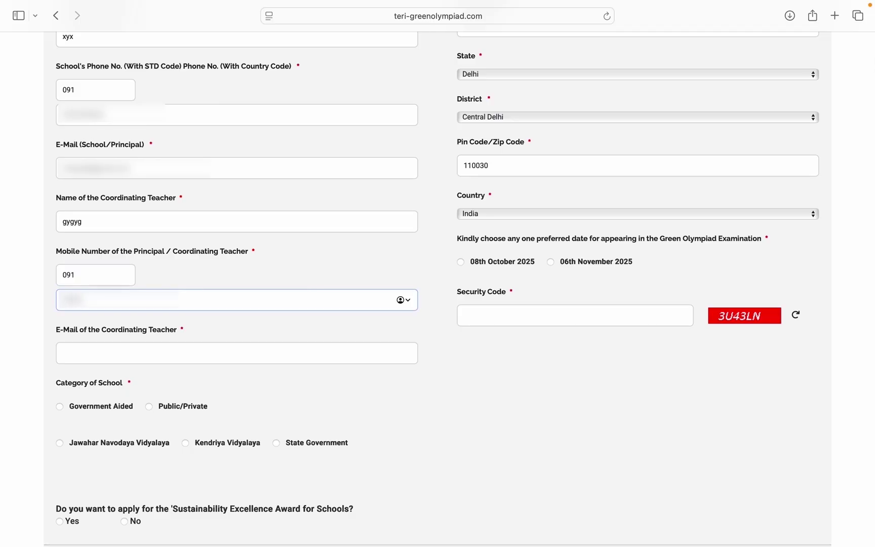
type("987654")
scroll(437, 289, "down", 3)
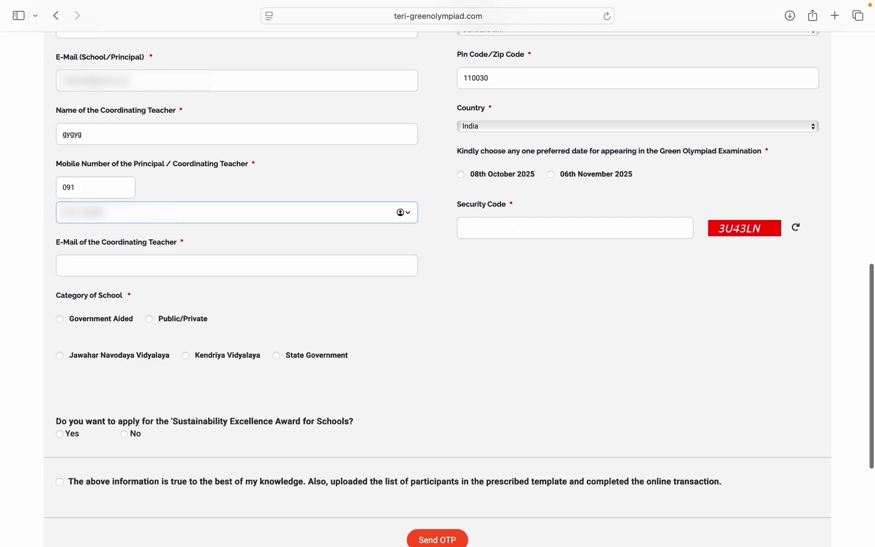
scroll(438, 288, "down", 1)
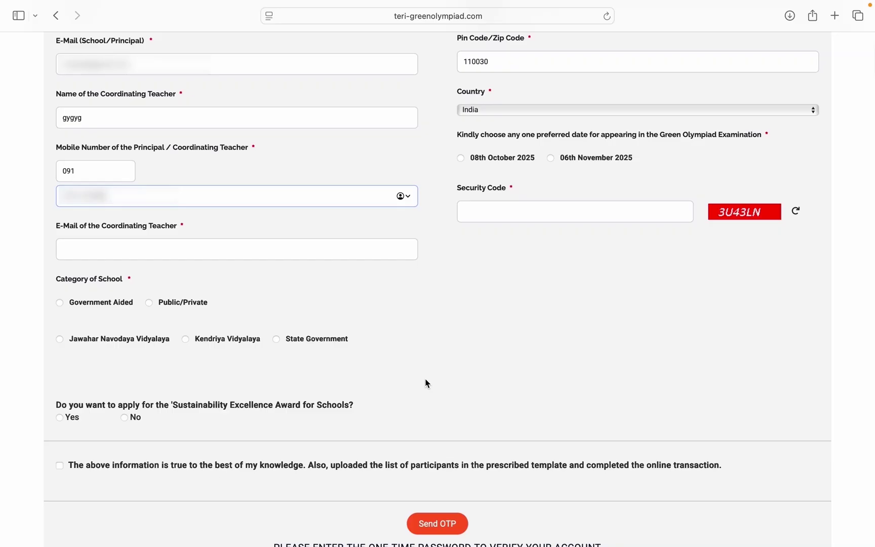
left_click(552, 159)
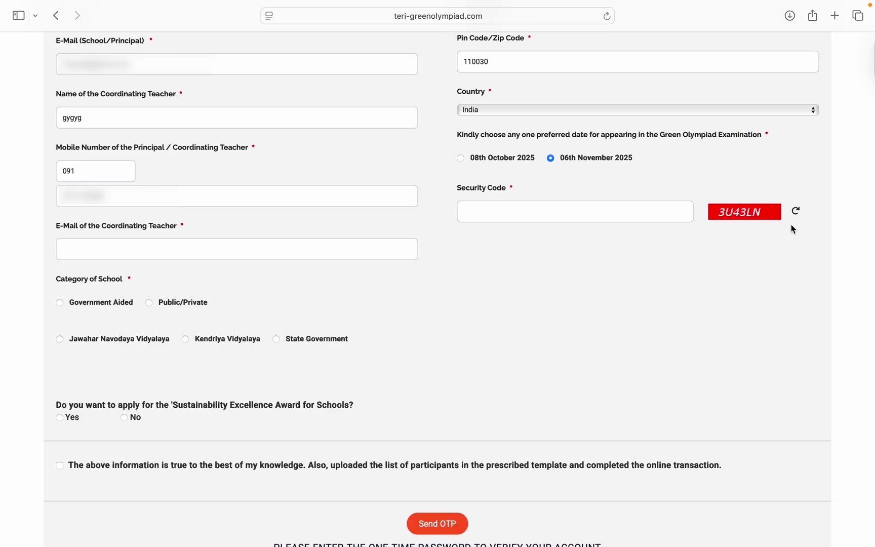
left_click(642, 213)
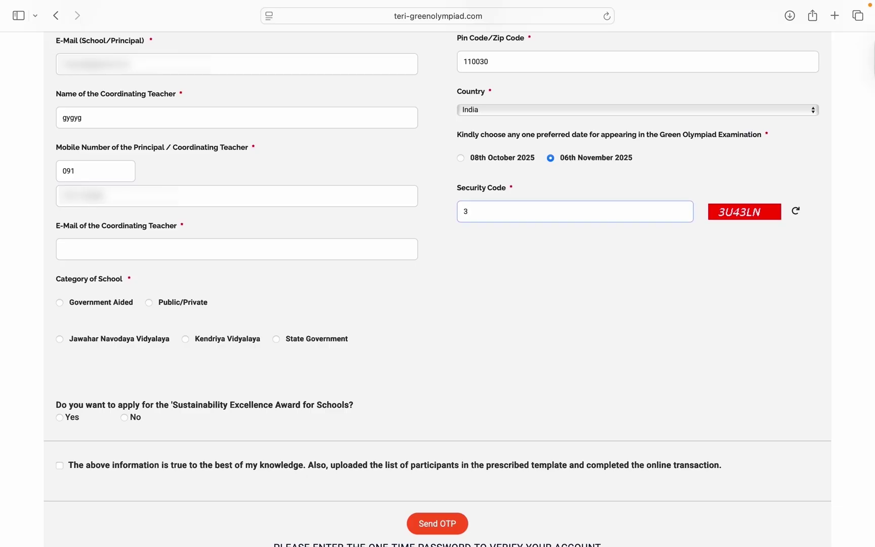
left_click(229, 253)
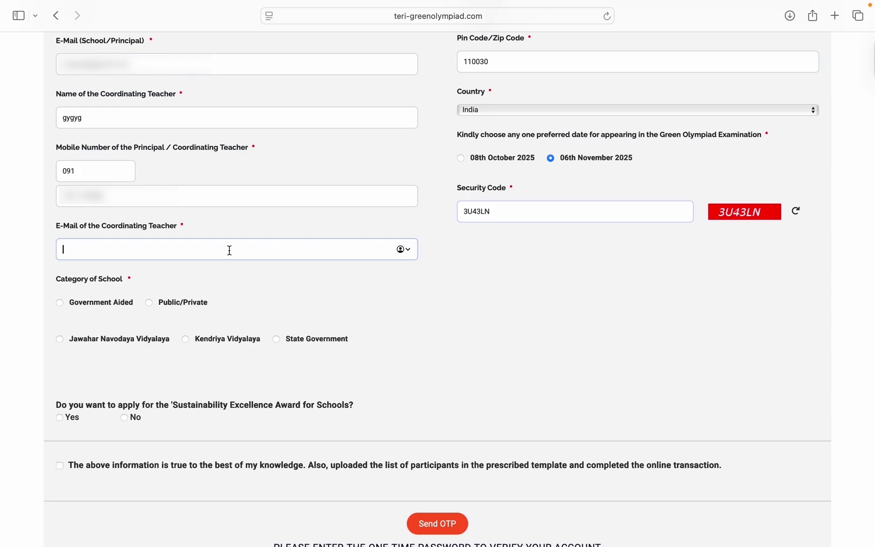
key("super+v")
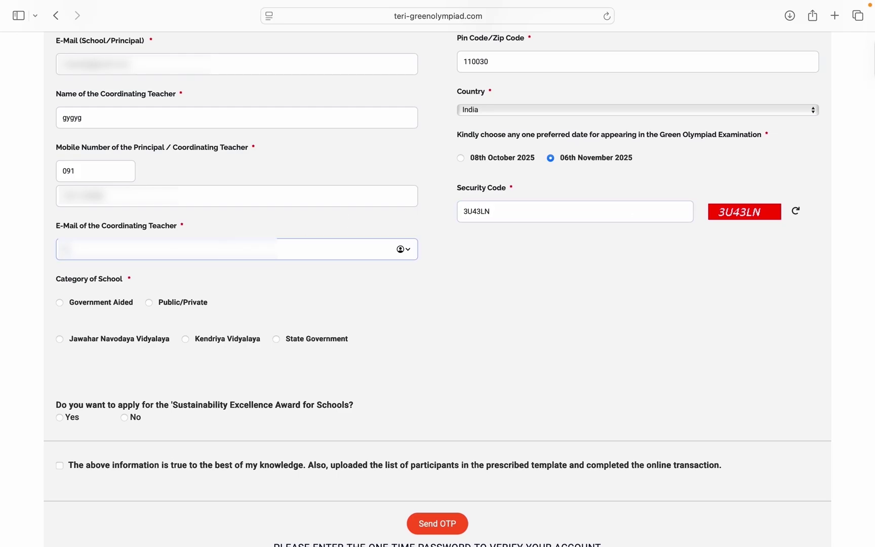
Step: Choose Kendriya Vidyalaya as school category and answer No to the Sustainability Excellence Award
left_click(75, 281)
scroll(75, 281, "down", 3)
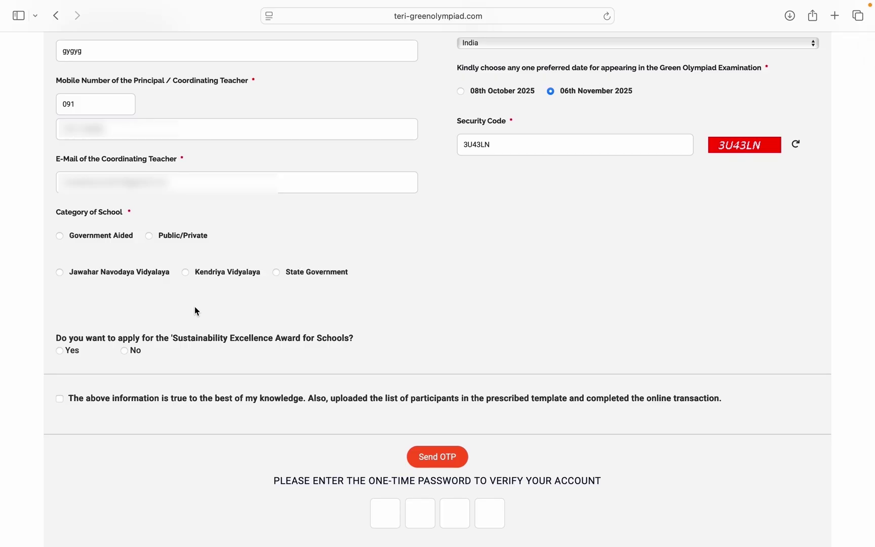
left_click(185, 274)
scroll(185, 253, "down", 3)
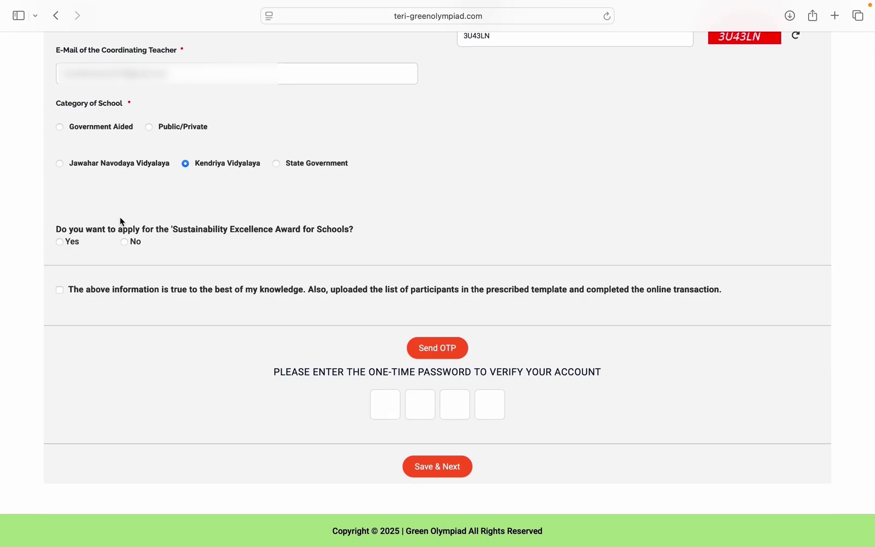
left_click(61, 241)
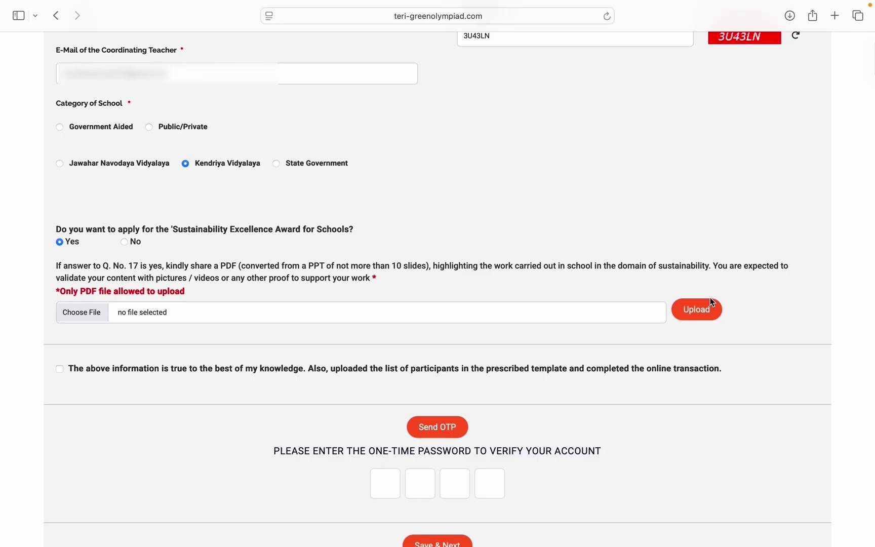
left_click(124, 242)
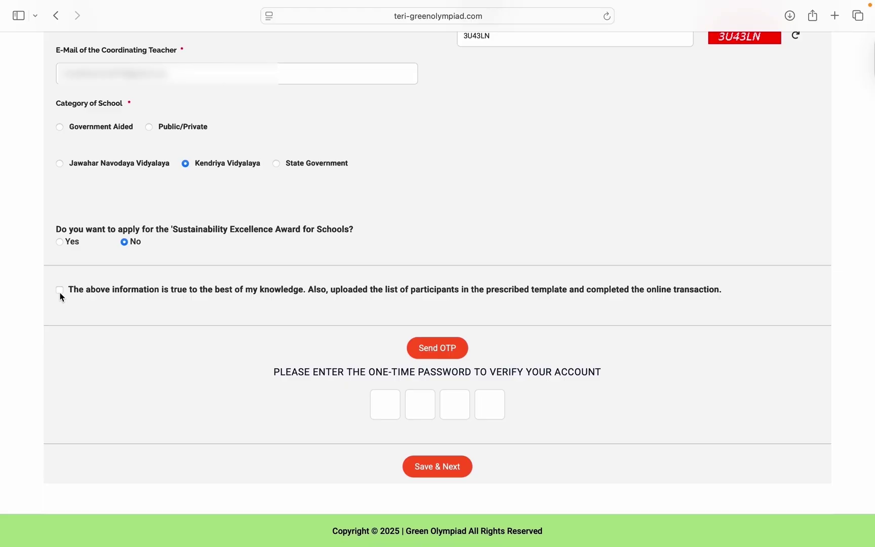
Step: Scroll to the form's bottom and request the OTP, triggering a teacher-details verification warning
scroll(126, 367, "up", 5)
scroll(126, 367, "up", 2)
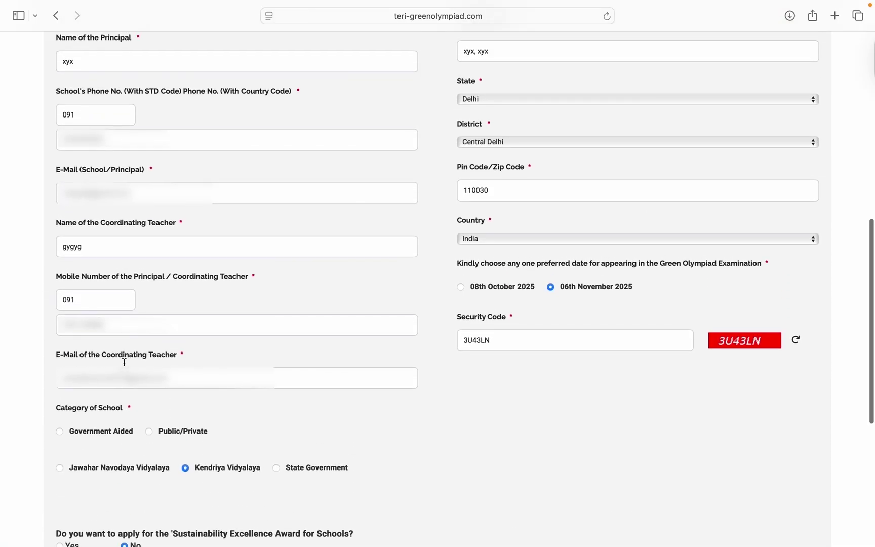
scroll(125, 363, "up", 6)
scroll(124, 360, "up", 2)
scroll(124, 360, "down", 10)
scroll(124, 362, "down", 2)
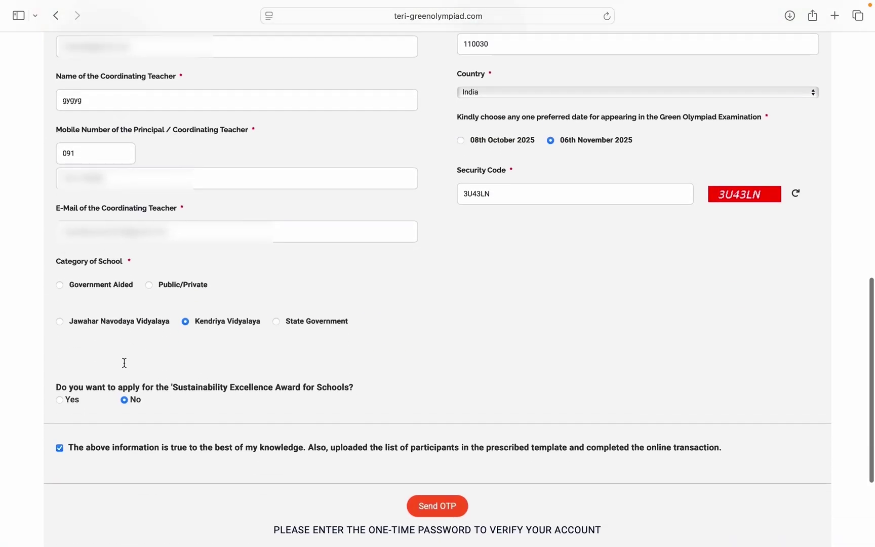
scroll(125, 364, "down", 4)
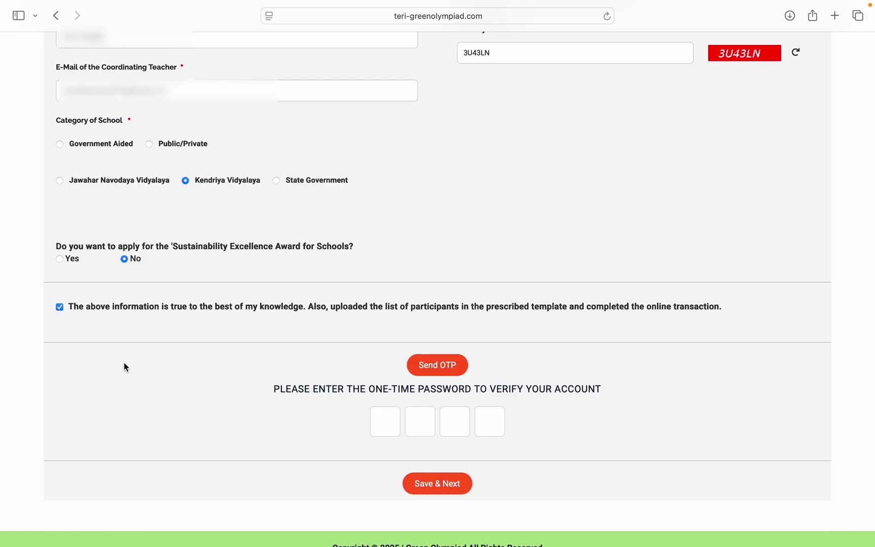
scroll(125, 366, "down", 1)
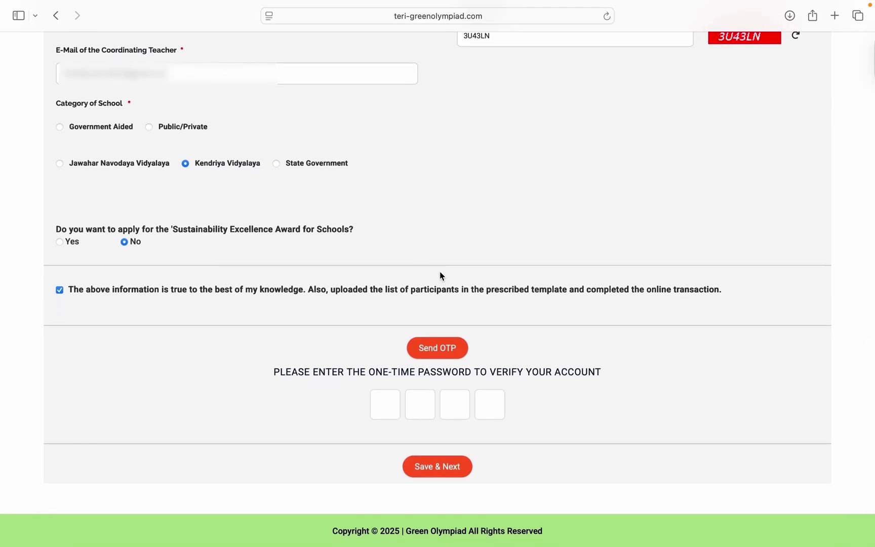
left_click(439, 352)
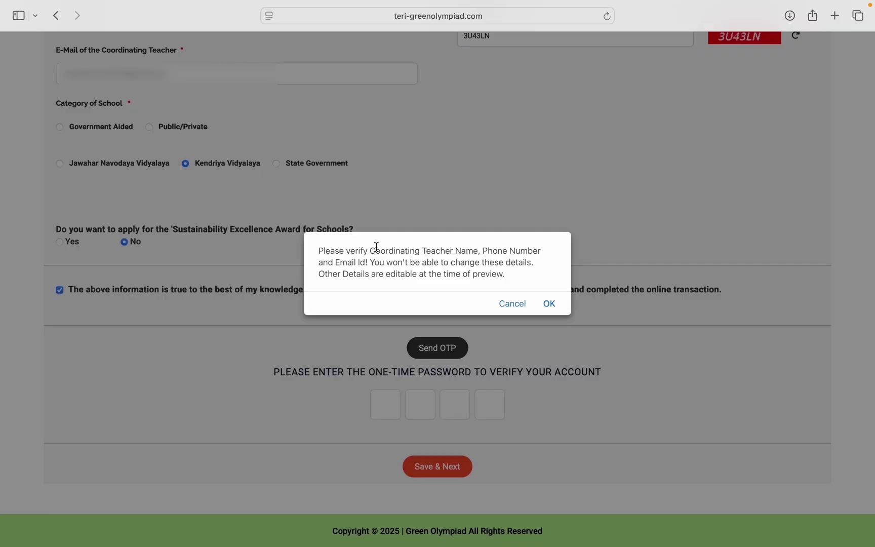
Step: Confirm the teacher details and save the registration to reach Upload Excel Sheet
left_click(550, 304)
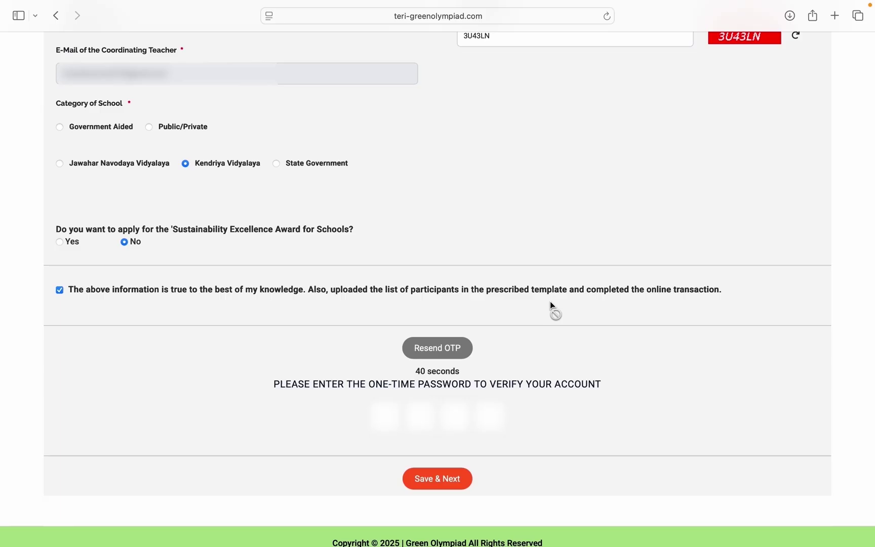
left_click(430, 485)
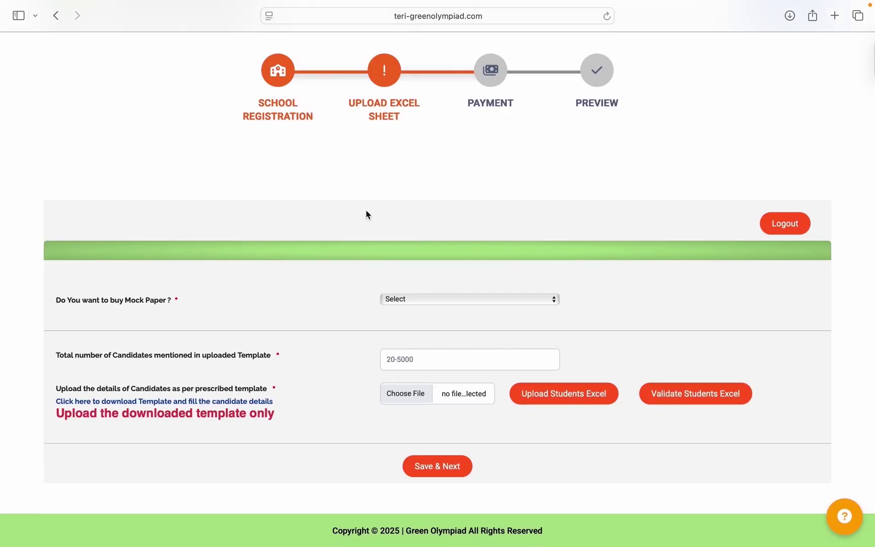
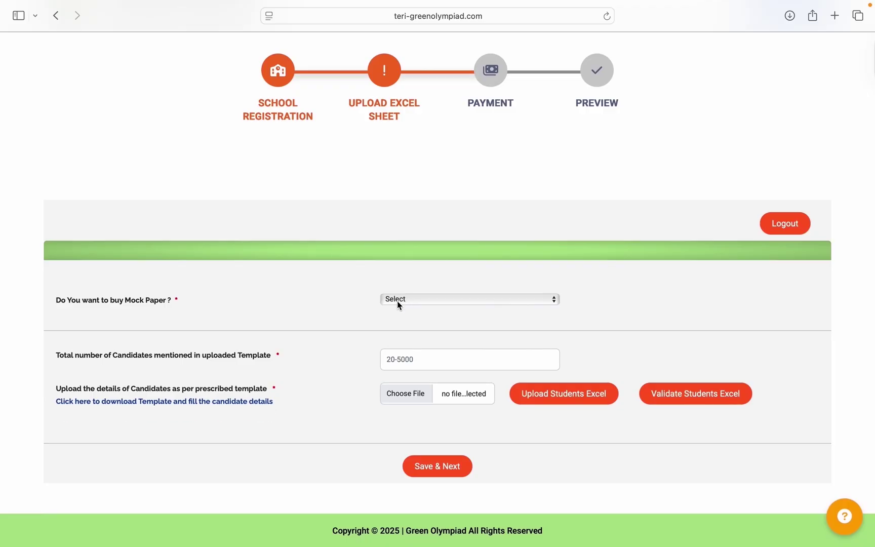
Step: Answer Yes to buying mock papers and request 10 mock papers
left_click(397, 301)
left_click(396, 313)
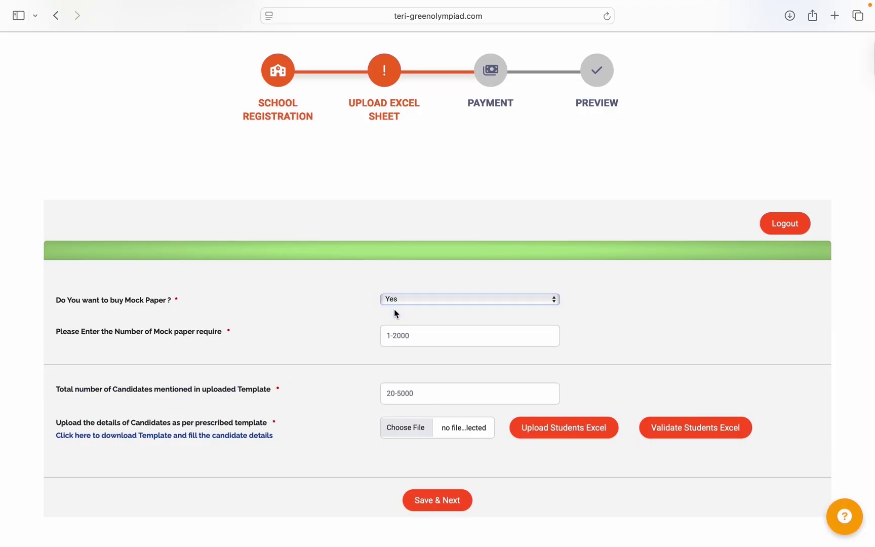
left_click(425, 338)
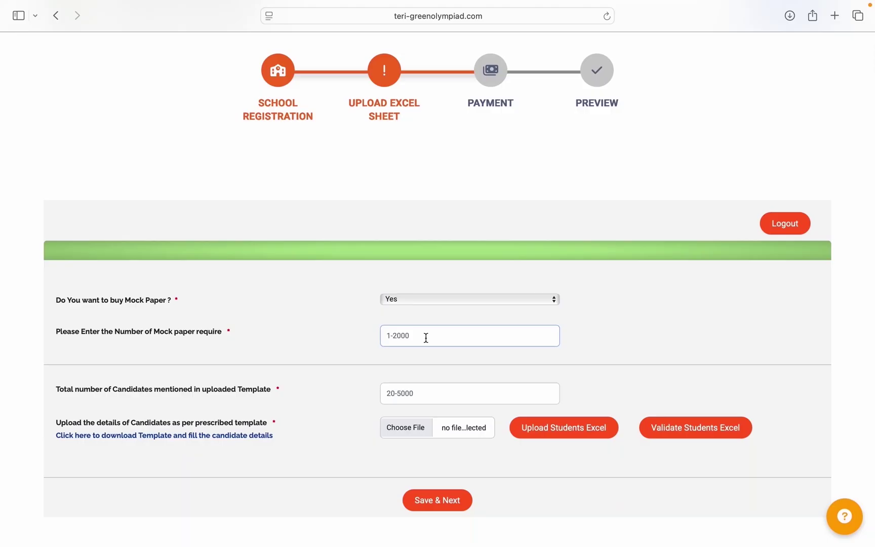
type("10")
scroll(316, 381, "down", 1)
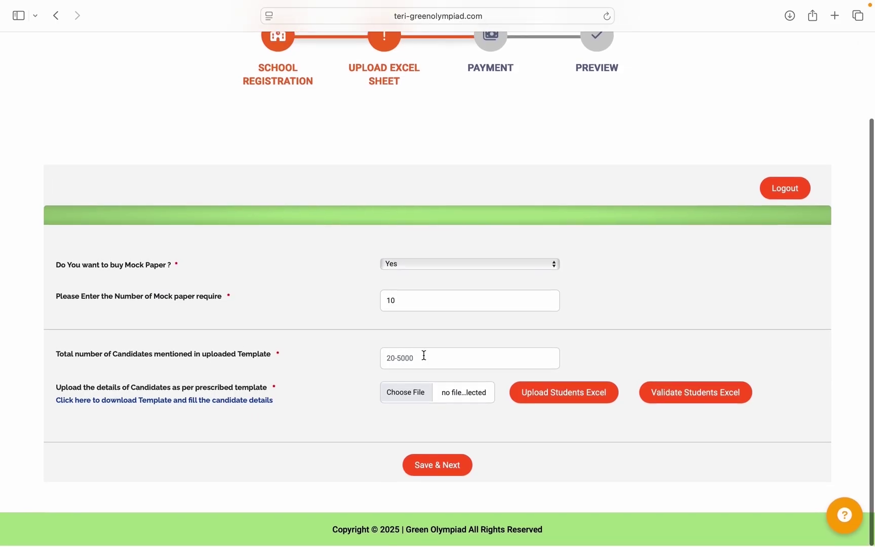
left_click(401, 356)
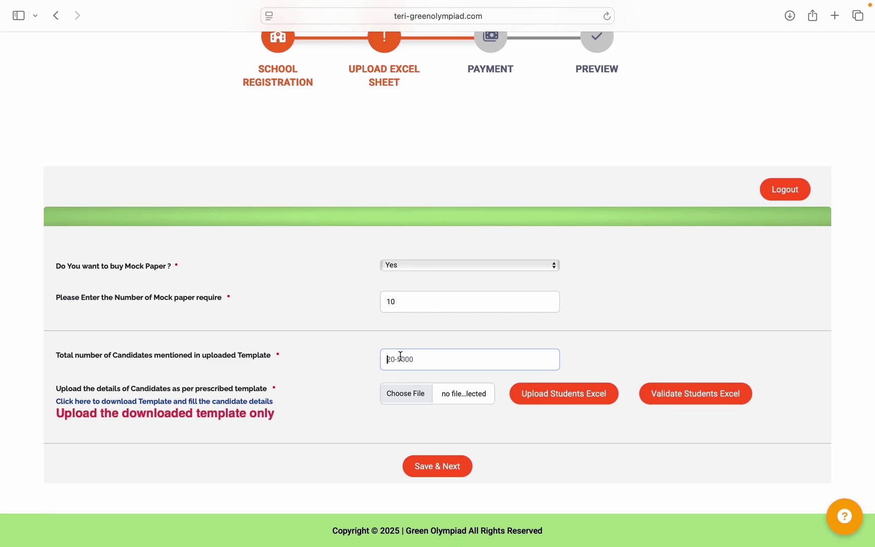
Step: Enter 20 in the Total number of Candidates field
type("20")
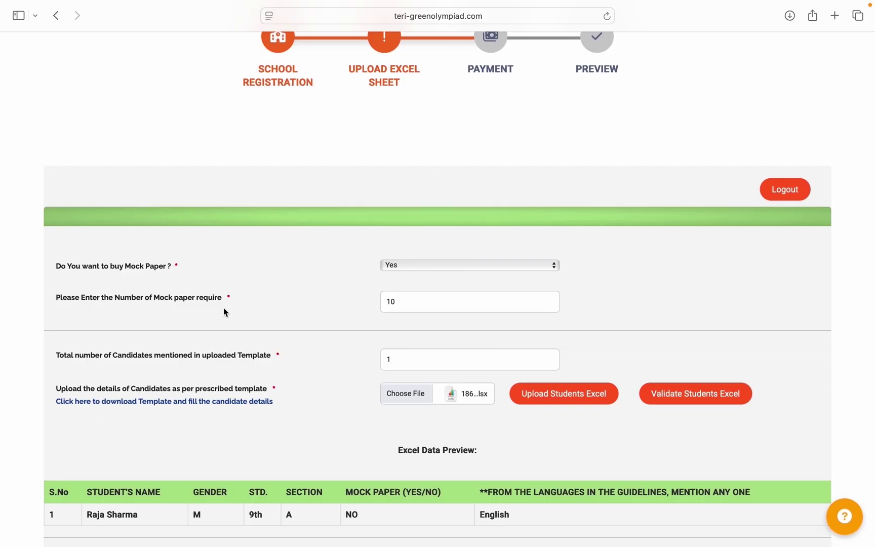
Step: Upload the attached student Excel, dismiss the success message, and validate it
left_click(561, 404)
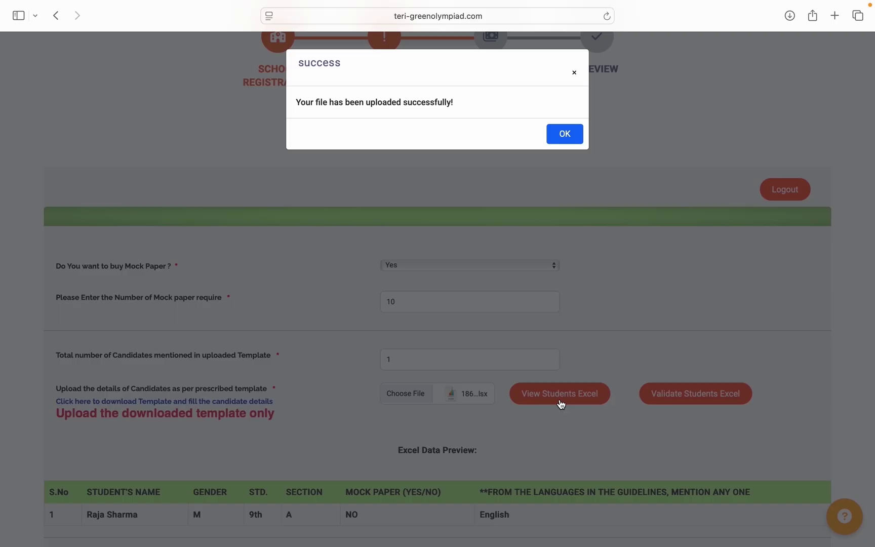
left_click(566, 136)
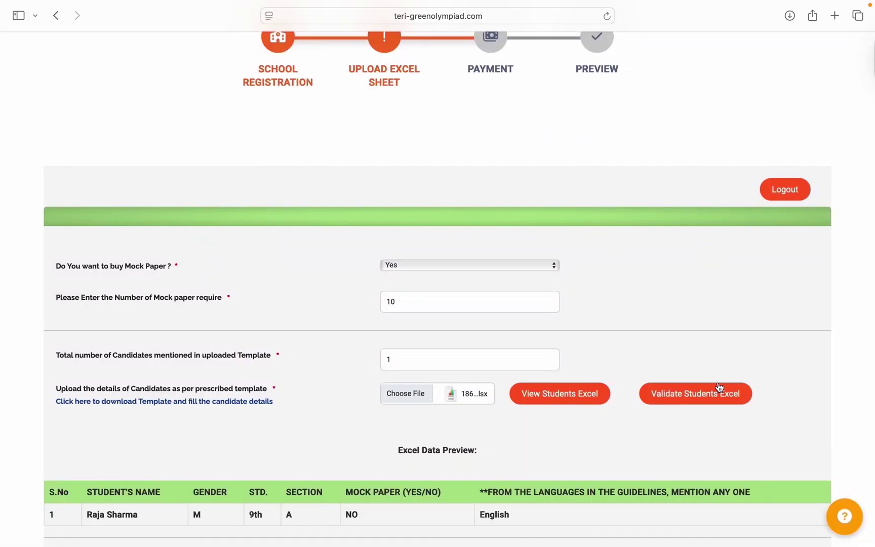
left_click(698, 402)
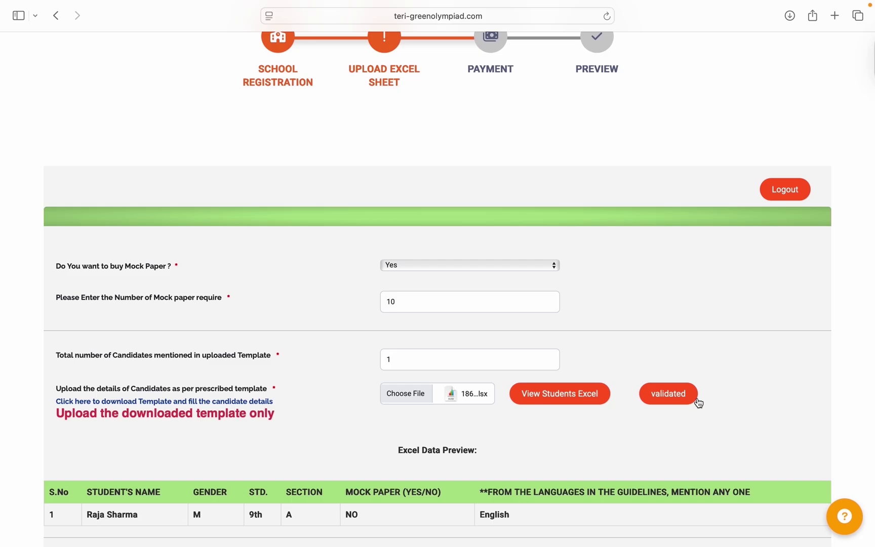
scroll(698, 403, "down", 1)
scroll(697, 403, "down", 2)
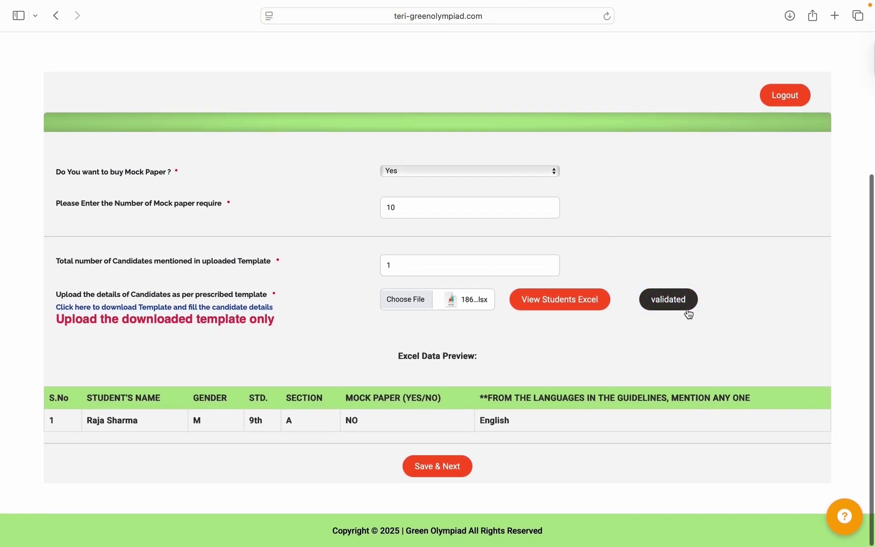
Step: Save the form and review the ₹1220 payment summary, account and payment details
left_click(434, 466)
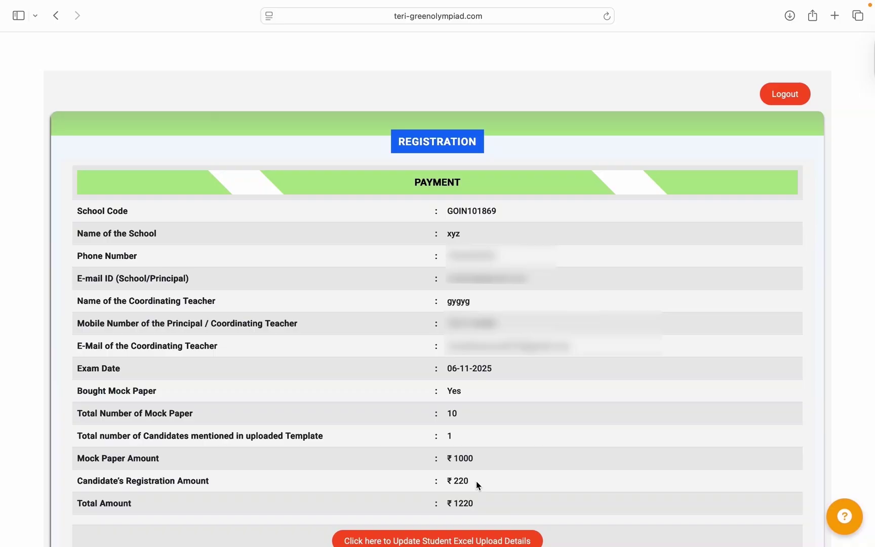
scroll(476, 481, "down", 3)
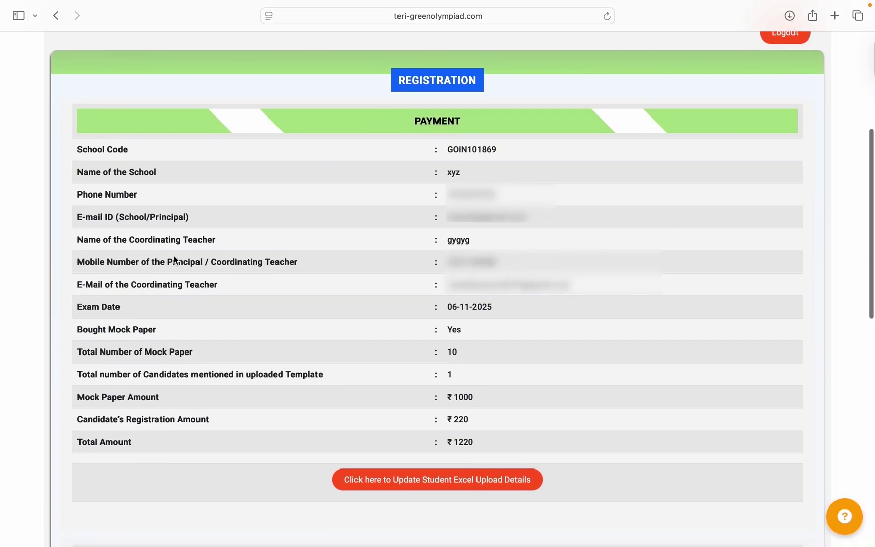
scroll(486, 421, "down", 1)
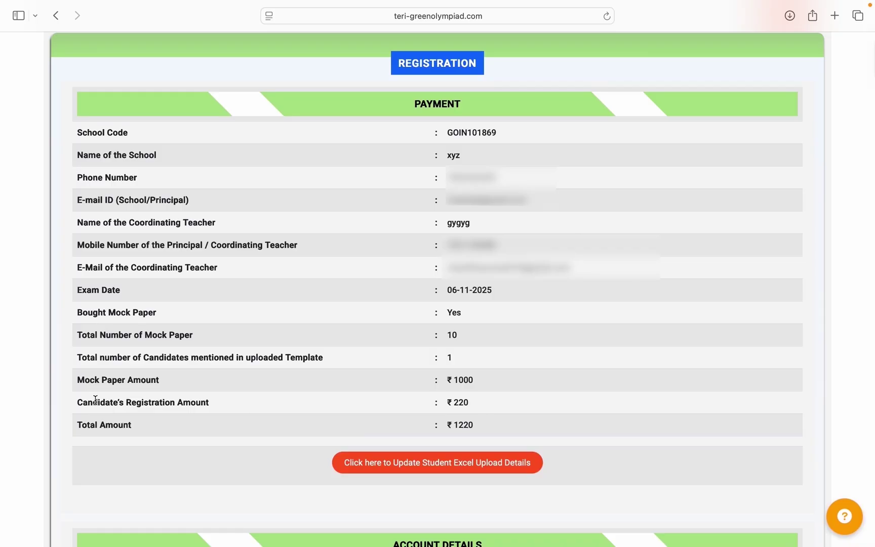
scroll(453, 355, "down", 15)
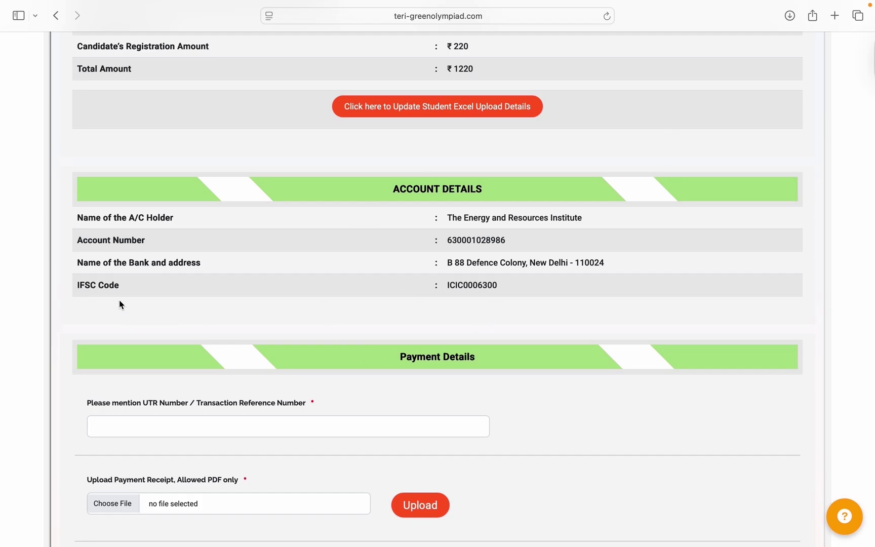
scroll(215, 320, "down", 5)
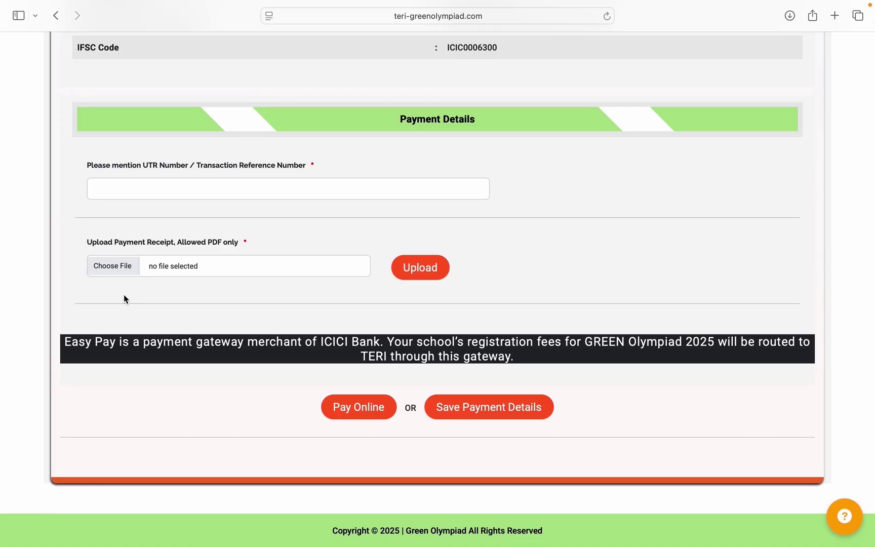
scroll(299, 414, "up", 3)
scroll(299, 411, "down", 3)
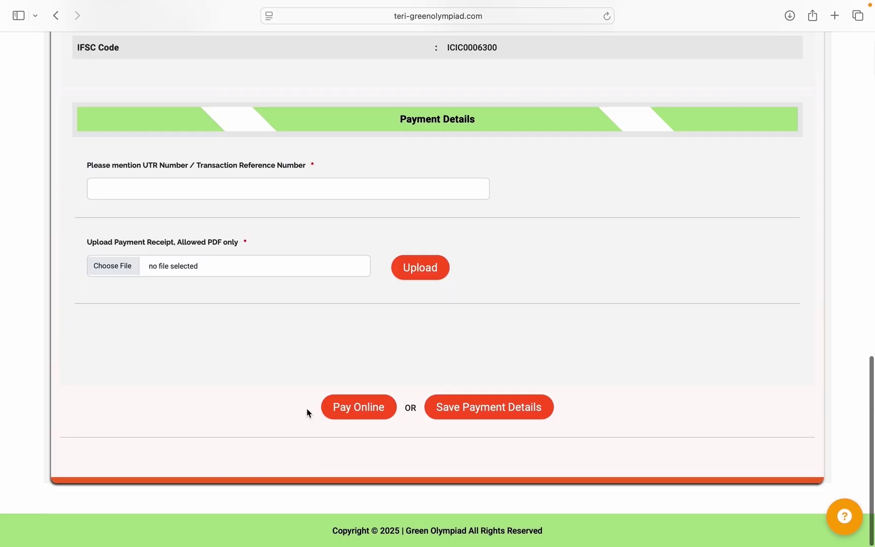
Step: Start online payment and compare EazyPay mode charges, settling on UPI for ₹1220
left_click(360, 410)
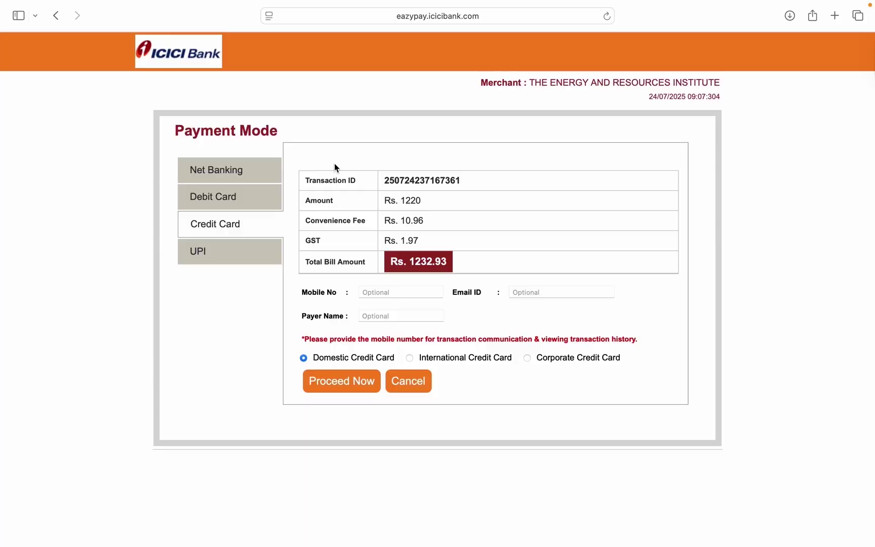
left_click(208, 178)
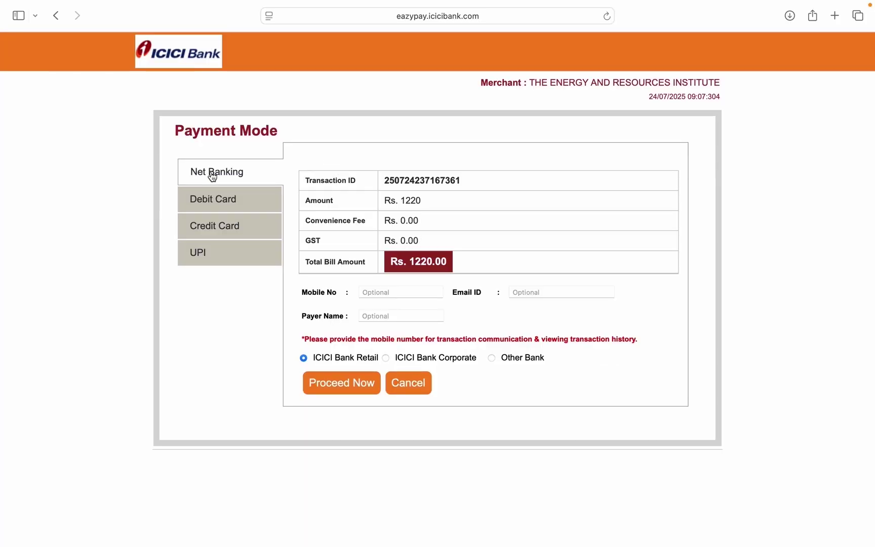
left_click(211, 205)
left_click(213, 227)
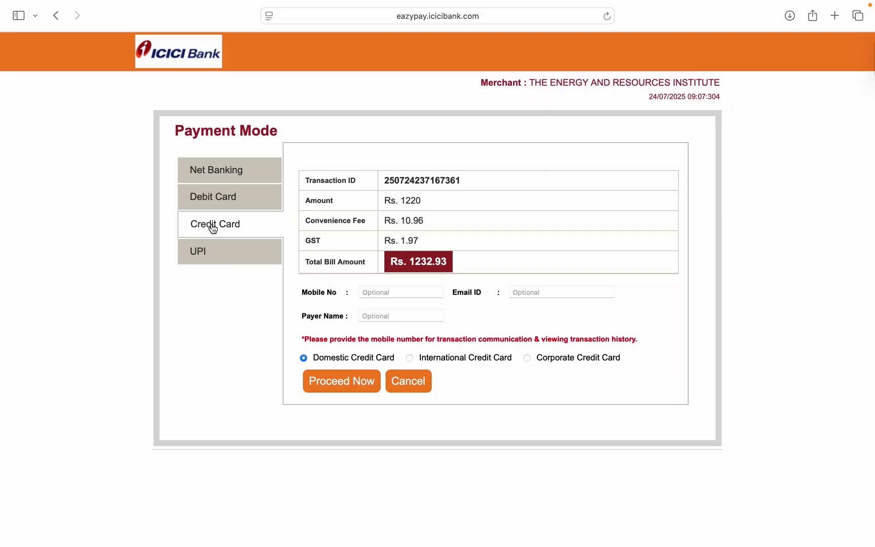
left_click(213, 260)
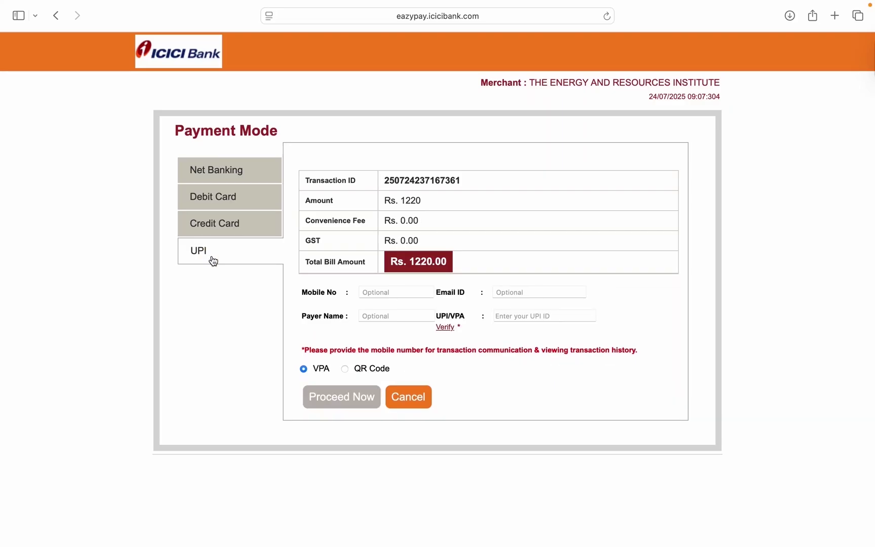